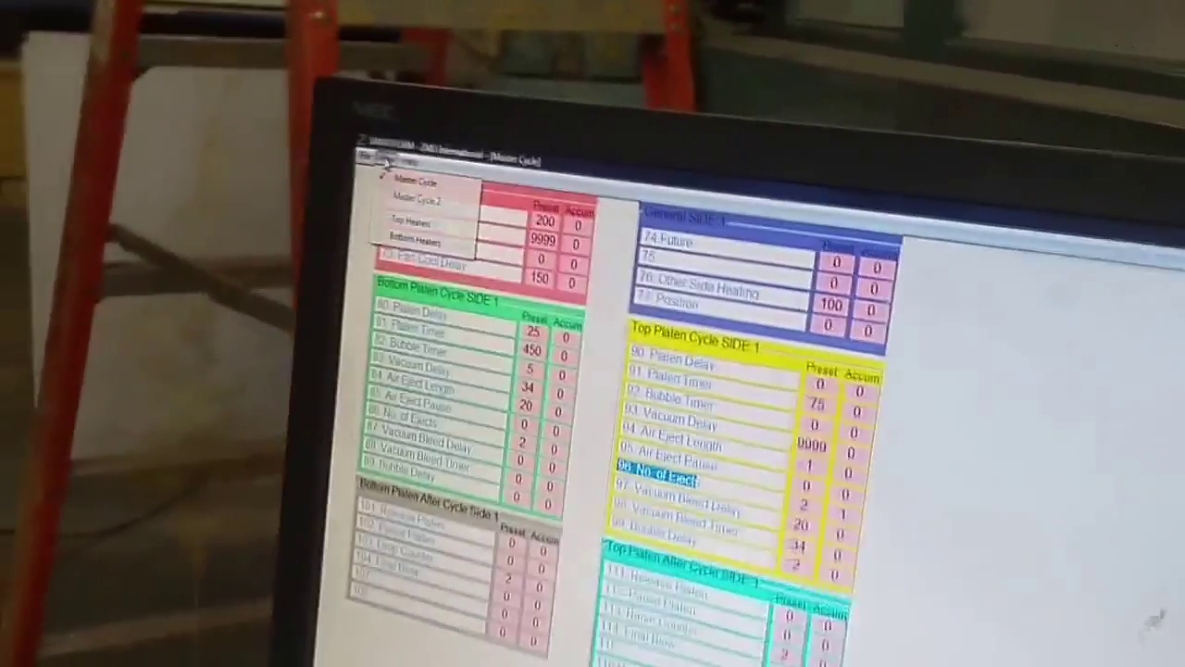
Step: Display the Top Heaters zone percentages, then the Bottom Heaters grid with zones 26–35
{"action": "left_click", "coordinate": [497, 227]}
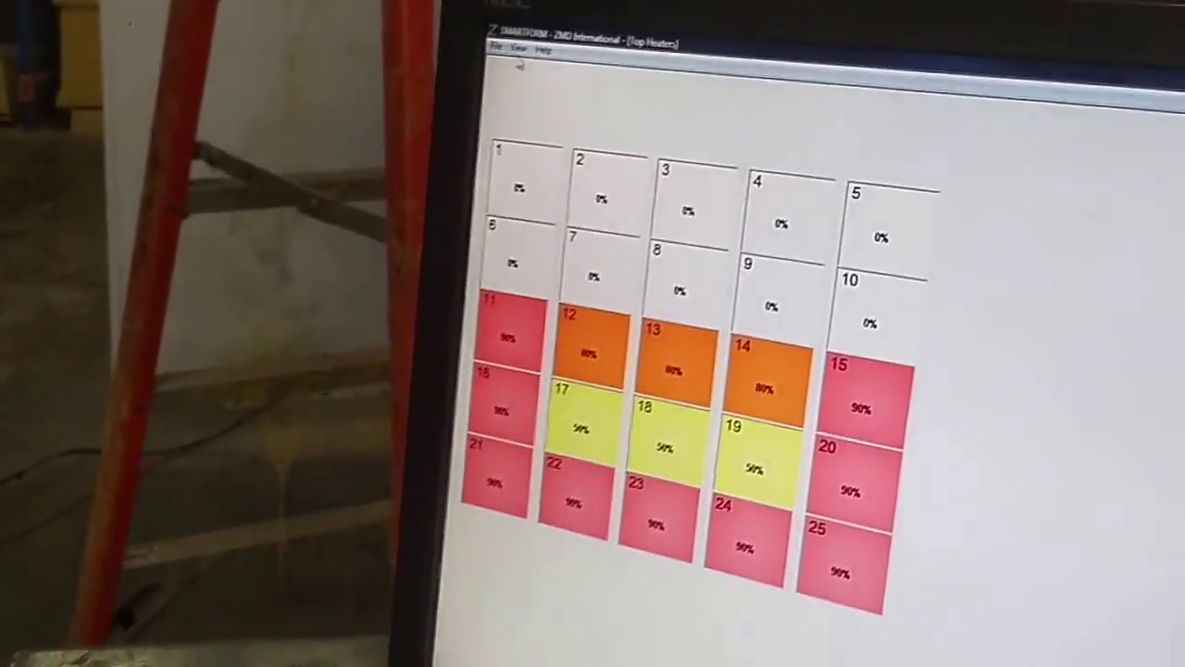
{"action": "left_click", "coordinate": [505, 119]}
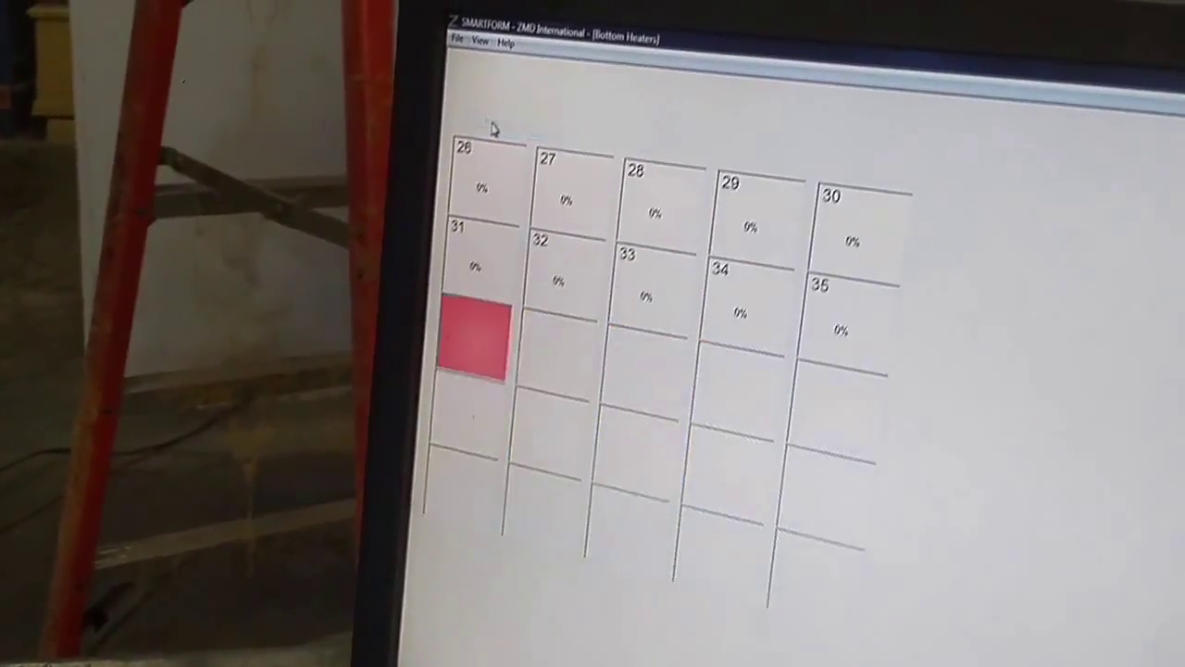